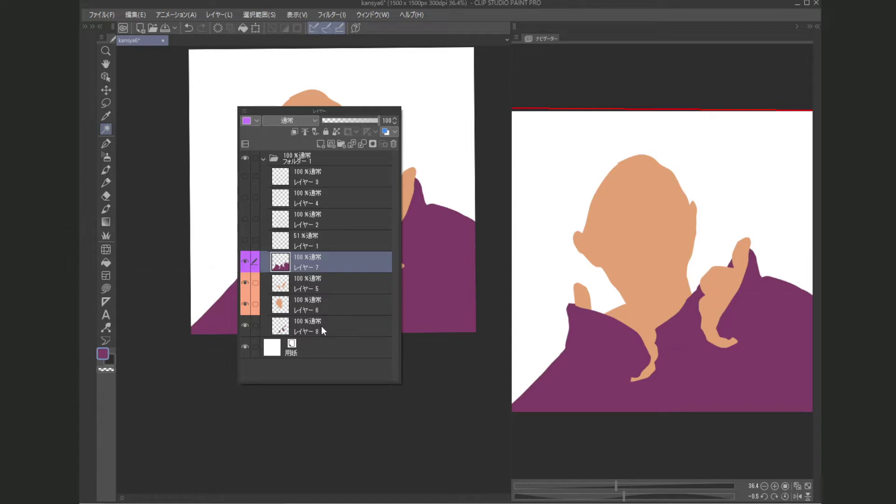
Step: Select レイヤー 8 and bring up the Color Circle pop-up with F6
left_click(320, 322)
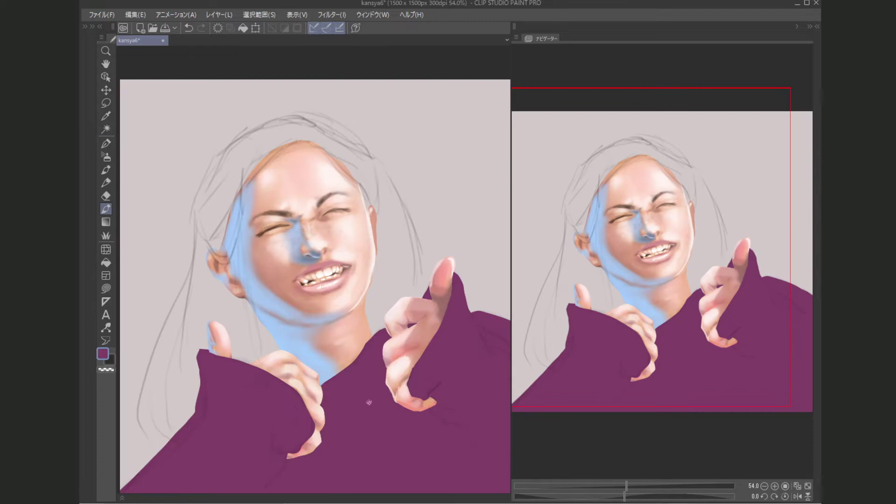
key("F6")
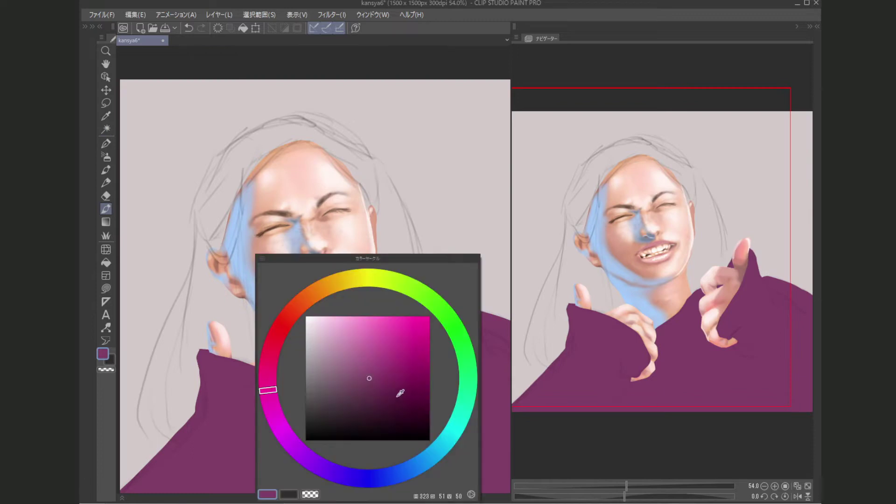
Step: Recolour the sweater dark plum using Edit > Change line color to drawing color, then zoom out to 25%
left_click(376, 400)
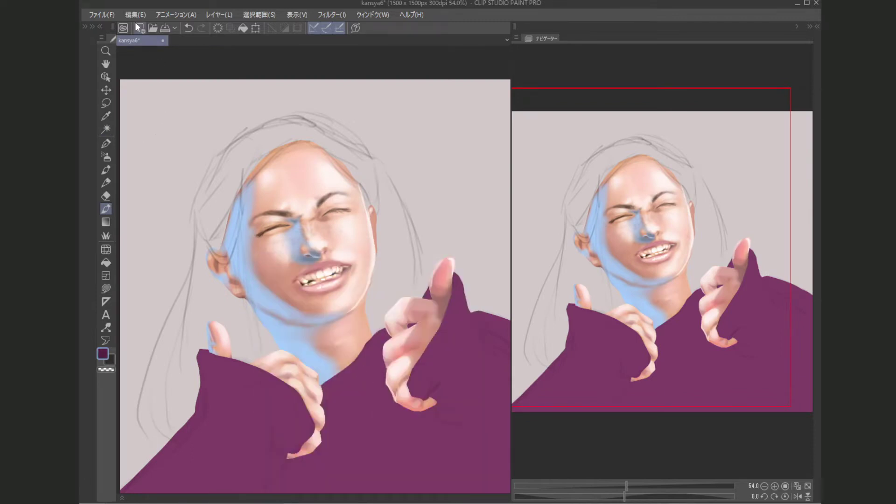
left_click(142, 15)
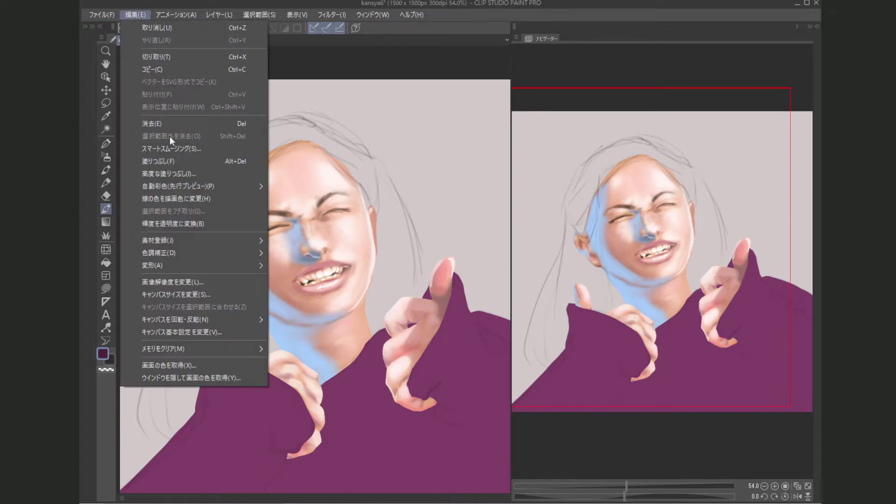
left_click(181, 198)
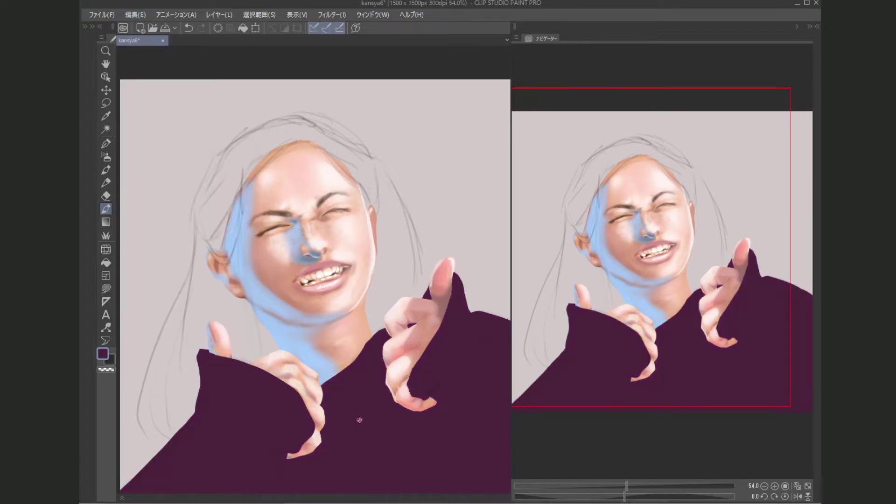
scroll(362, 431, "down", 10)
left_click_drag(368, 434, 372, 305)
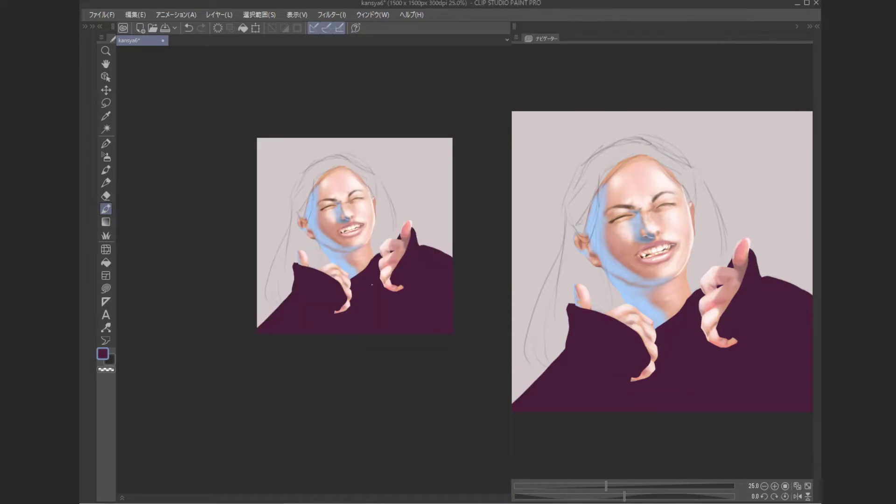
Step: Delete the brush's current tip material under Brush tip in Sub Tool Detail
key("F4")
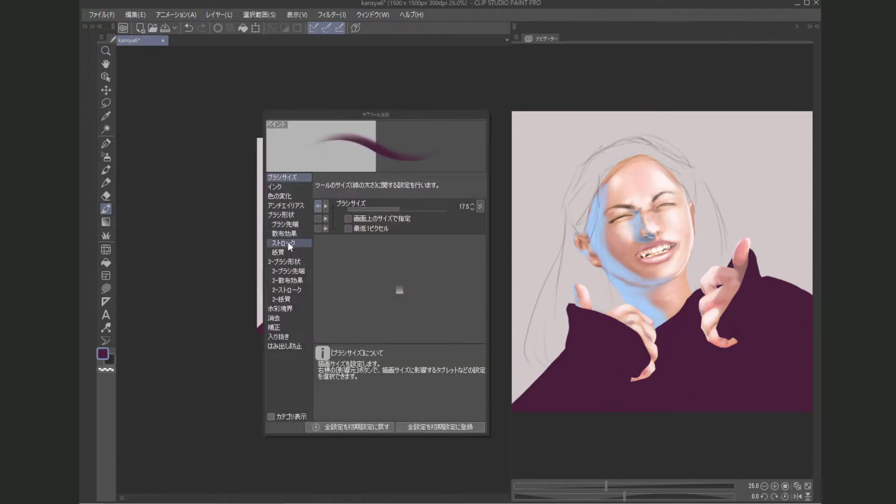
left_click(296, 224)
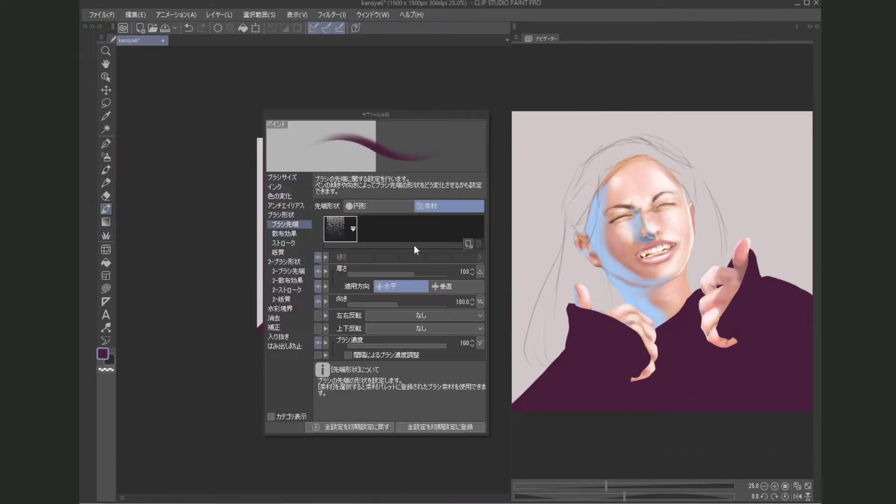
left_click(339, 228)
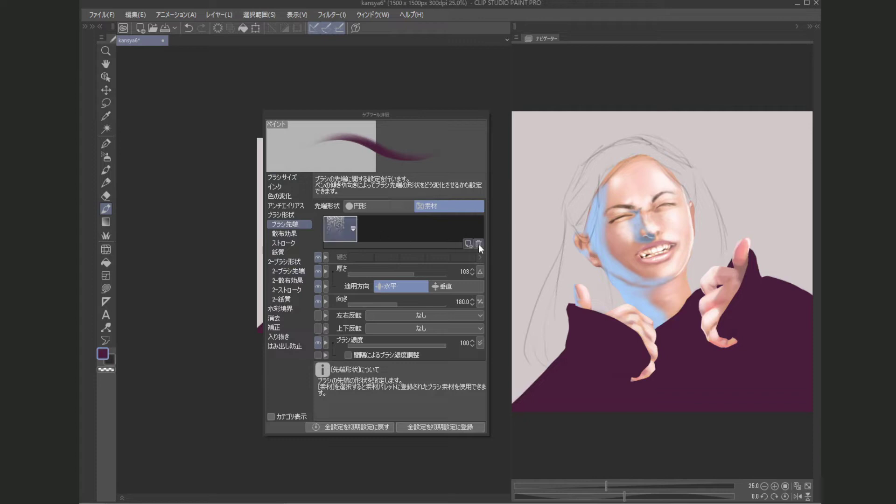
left_click(478, 243)
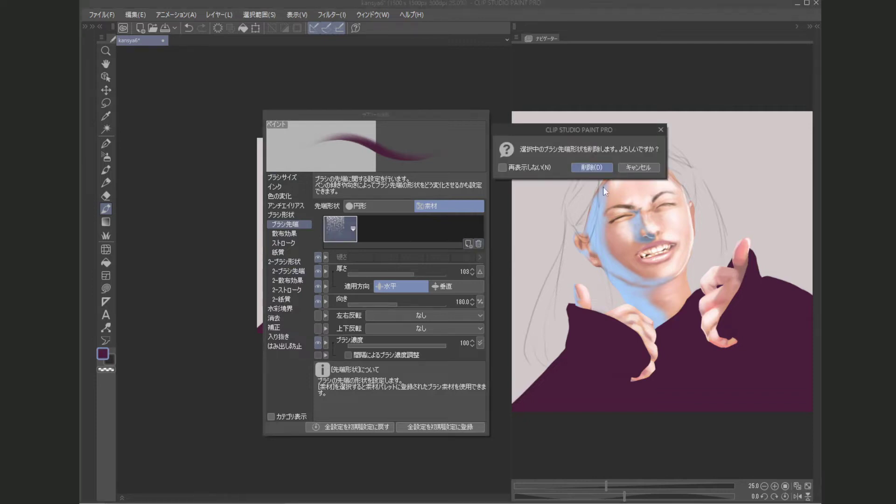
left_click(591, 168)
Step: Browse replacement tip shapes filtered by the 画材 tag
left_click(468, 243)
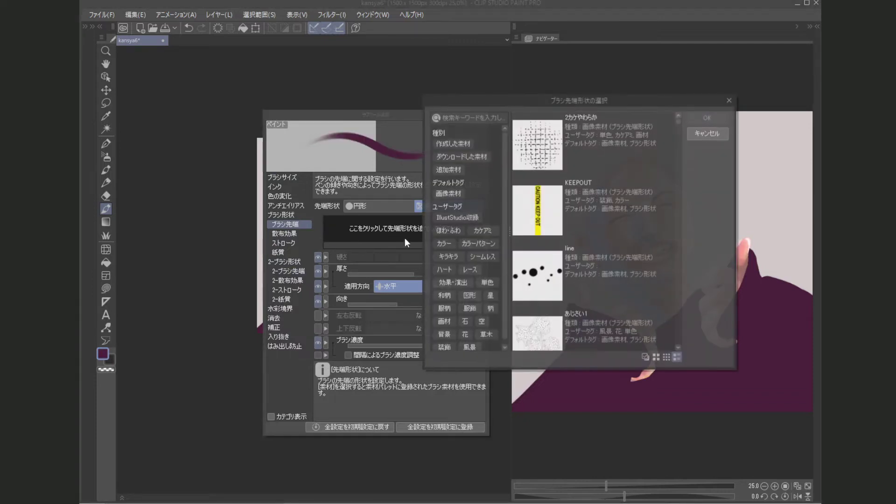
left_click(445, 321)
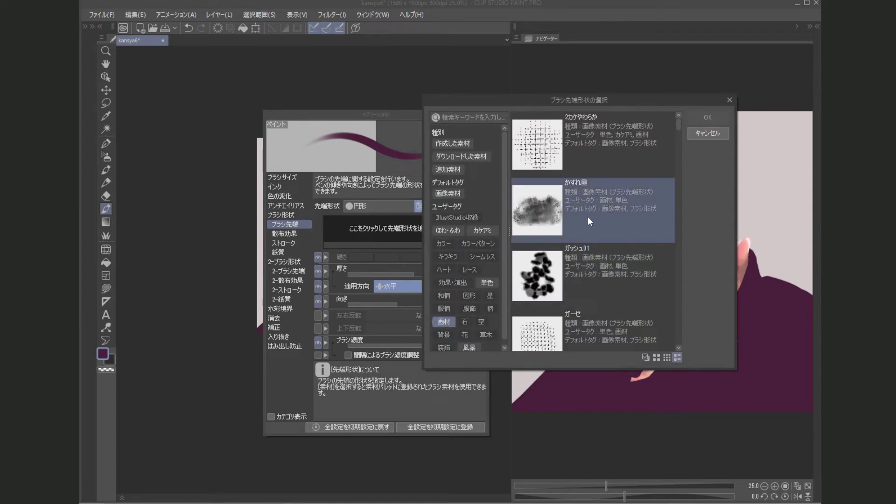
left_click_drag(679, 127, 675, 178)
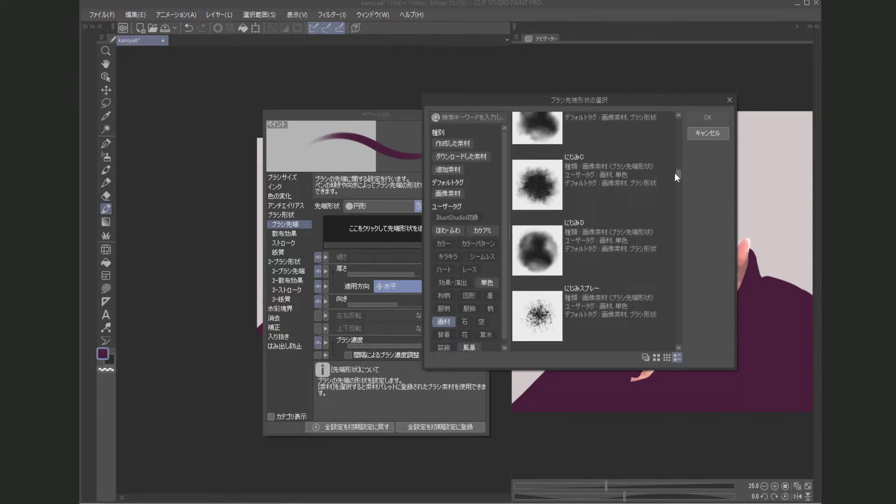
Step: Apply the にじみスプレー tip shape to the brush
left_click(592, 293)
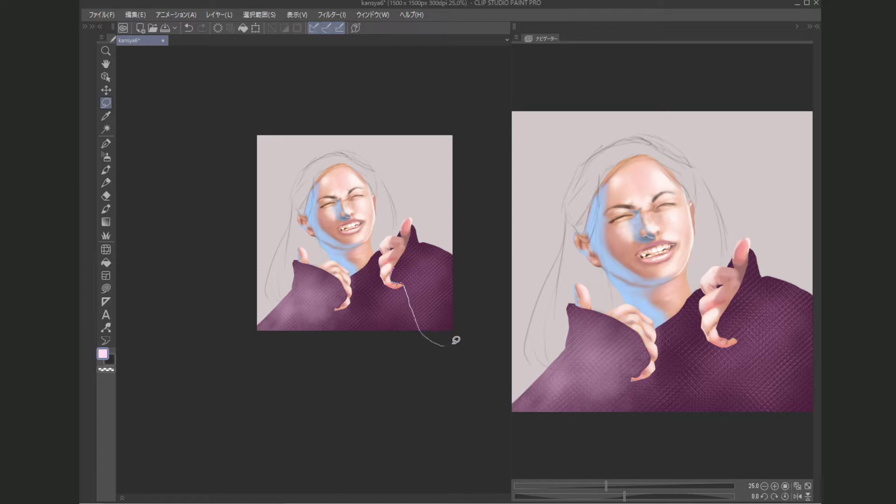
Step: Lasso the right part of the sweater and lighten it with the Blend brush
left_click_drag(488, 312, 497, 268)
left_click_drag(494, 231, 484, 227)
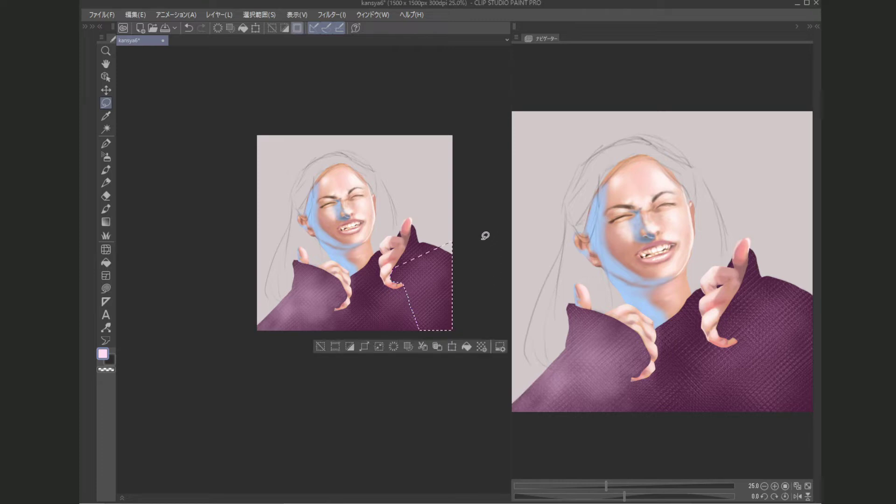
key("b")
left_click(407, 279)
mouse_move(412, 281)
left_mouse_down()
mouse_move(415, 273)
mouse_move(404, 281)
mouse_move(423, 287)
mouse_move(417, 303)
mouse_move(430, 299)
mouse_move(434, 312)
mouse_move(407, 290)
mouse_move(410, 300)
mouse_move(400, 300)
left_mouse_up()
Step: Lasso the lower central sweater area and lighten it the same way
key("ctrl+d")
key("m")
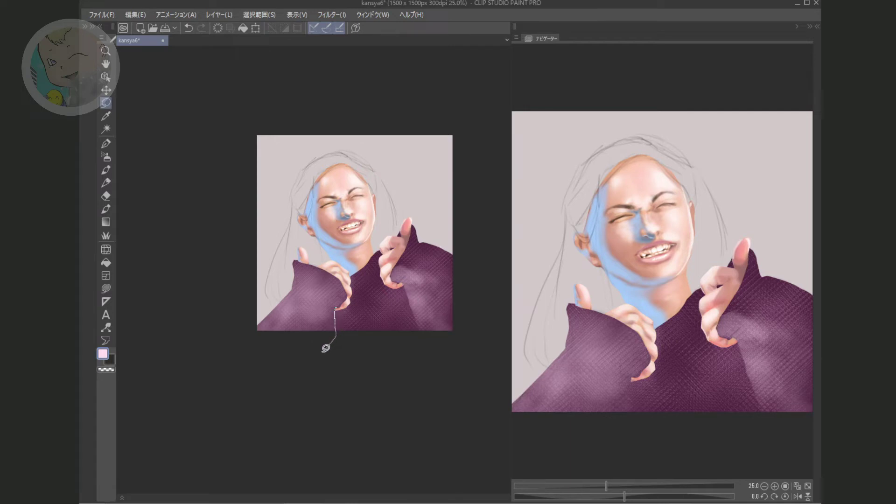
left_click_drag(289, 355, 260, 344)
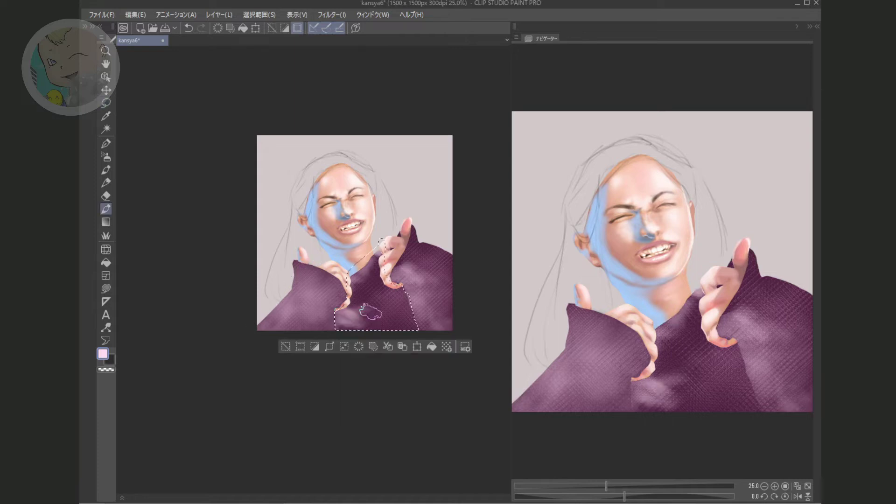
mouse_move(371, 313)
left_mouse_down()
mouse_move(387, 279)
mouse_move(379, 280)
mouse_move(389, 277)
mouse_move(381, 310)
mouse_move(411, 290)
mouse_move(375, 317)
mouse_move(401, 312)
mouse_move(412, 301)
mouse_move(366, 317)
mouse_move(376, 301)
mouse_move(344, 331)
mouse_move(395, 319)
mouse_move(360, 331)
mouse_move(358, 321)
mouse_move(342, 334)
mouse_move(381, 322)
mouse_move(356, 320)
mouse_move(386, 320)
left_mouse_up()
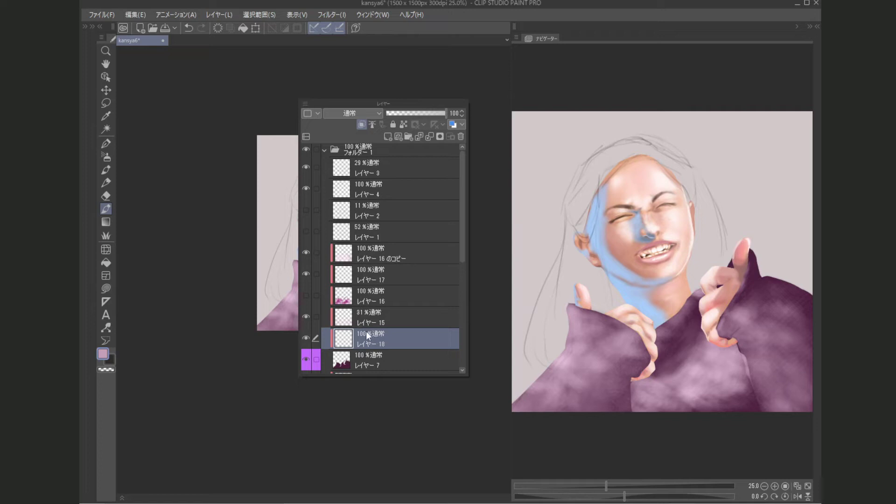
Step: Choose the べた塗りペン sub tool and briefly check its Sub Tool Detail settings
key("F4")
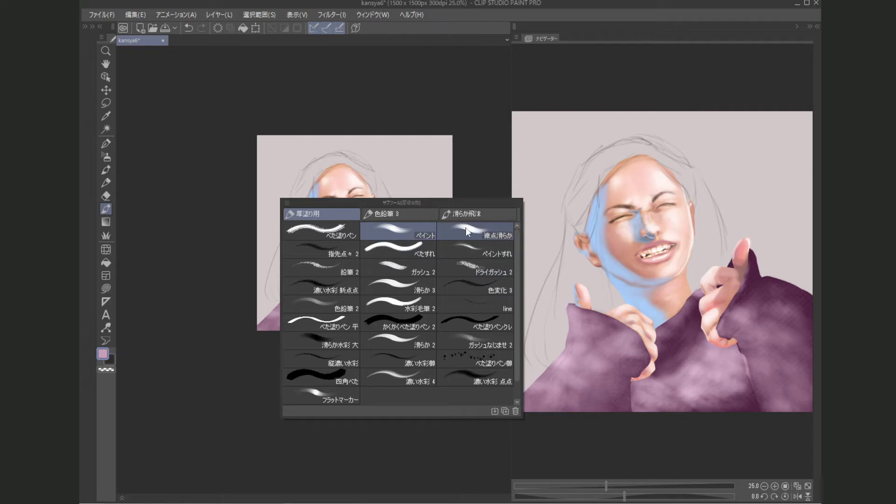
left_click(336, 236)
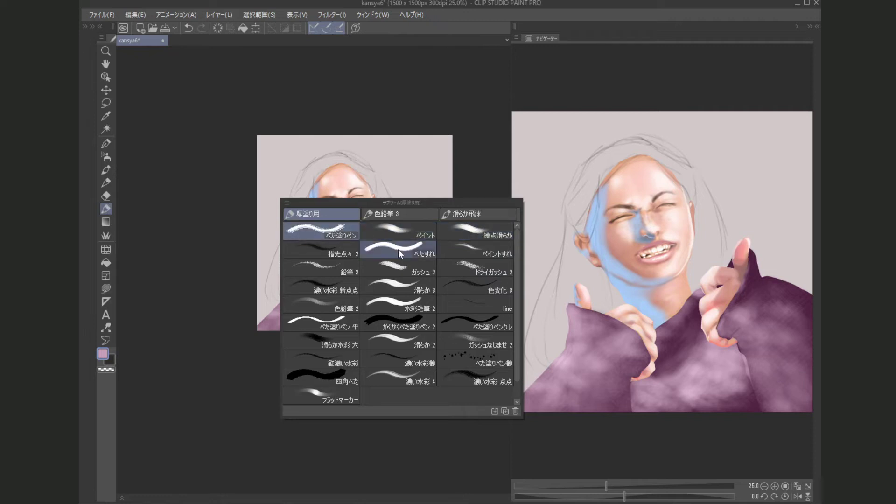
key("F5")
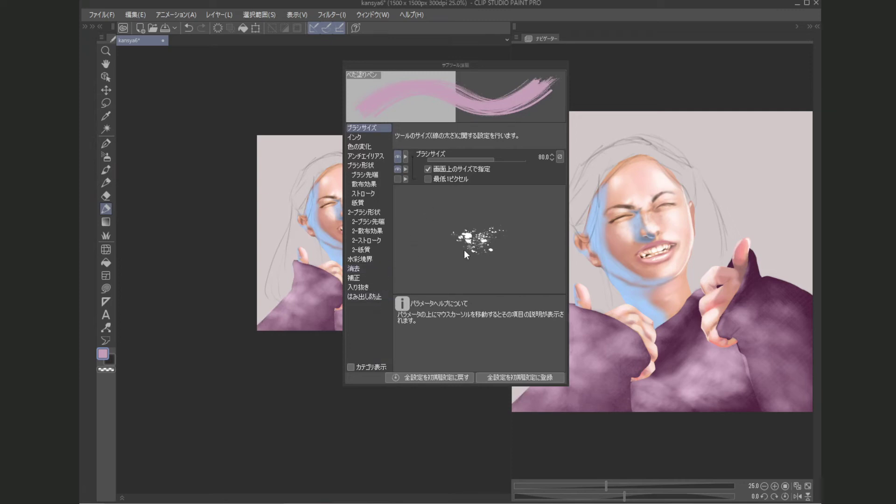
key("F4")
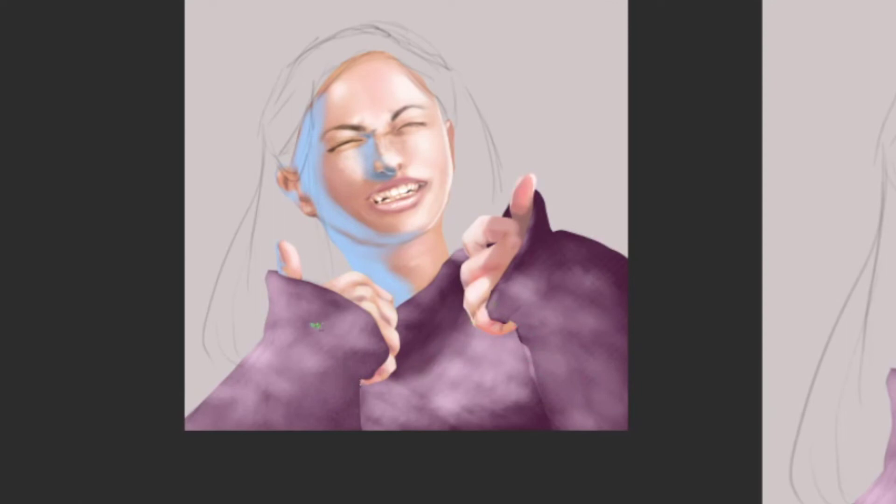
Step: Zoom into the sleeve and delete the empty レイヤー 18, leaving レイヤー 7 active
scroll(262, 322, "up", 5)
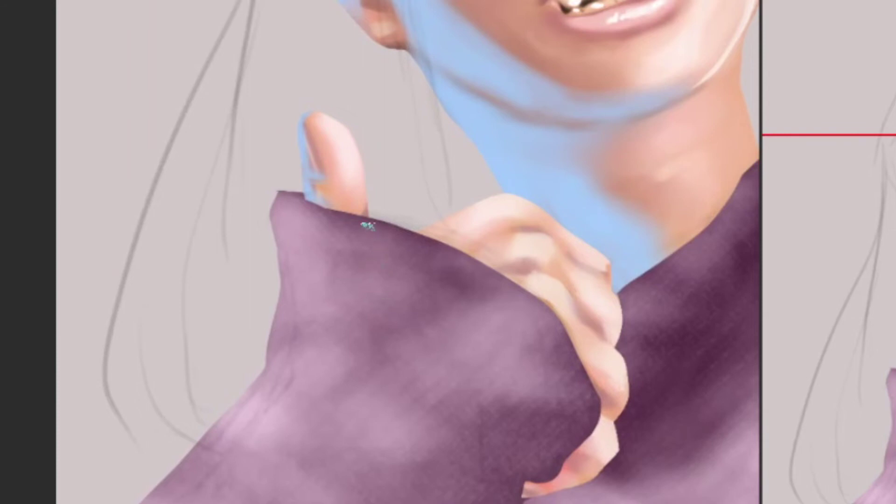
key("p")
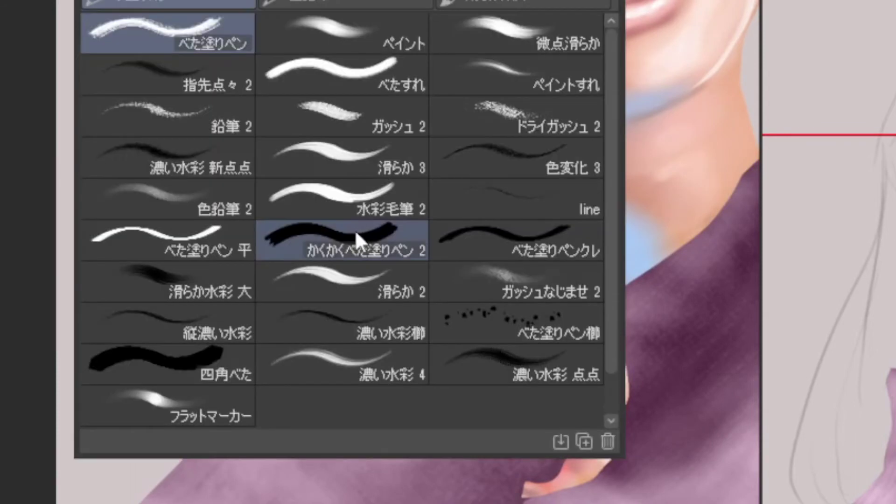
key("p")
key("o")
key("o")
key("l")
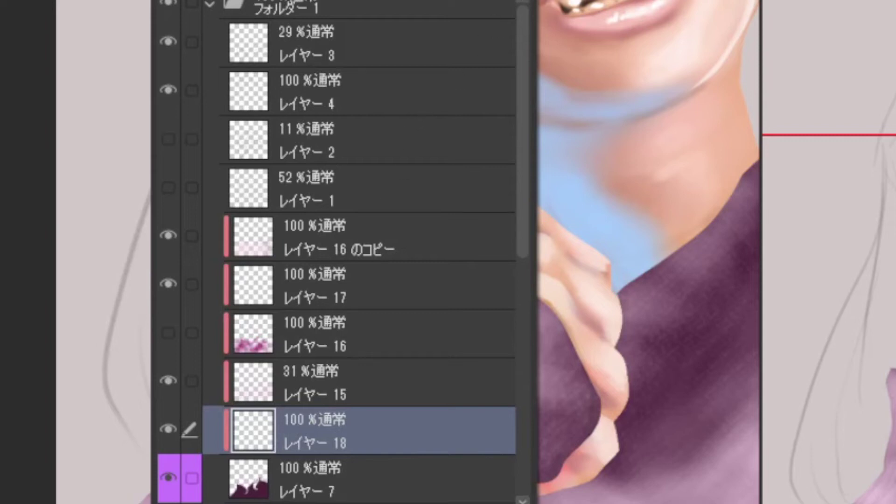
left_click(519, 0)
left_click(891, 61)
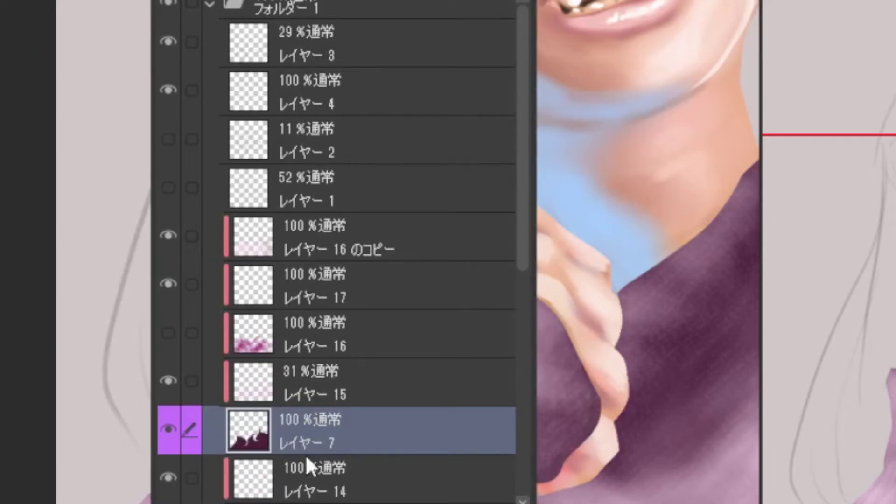
Step: Stipple light-pink fur with べた塗りペン along the left sleeve's top and left edges
key("l")
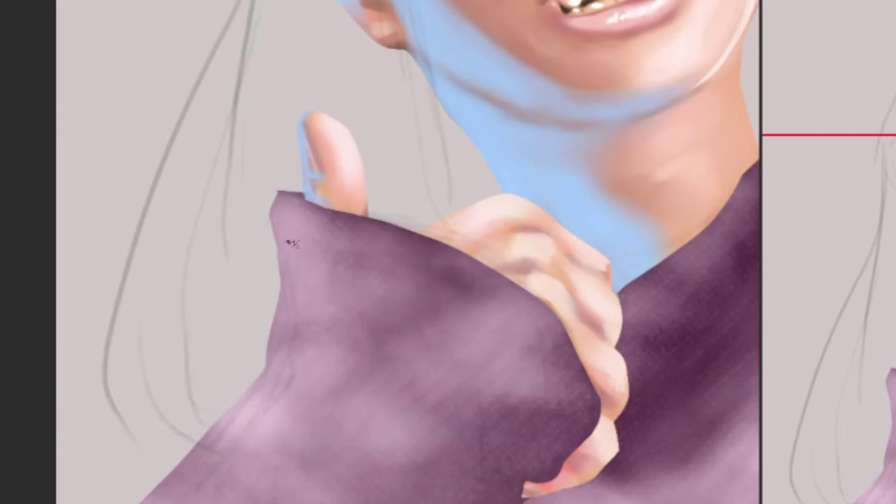
left_click_drag(279, 192, 300, 189)
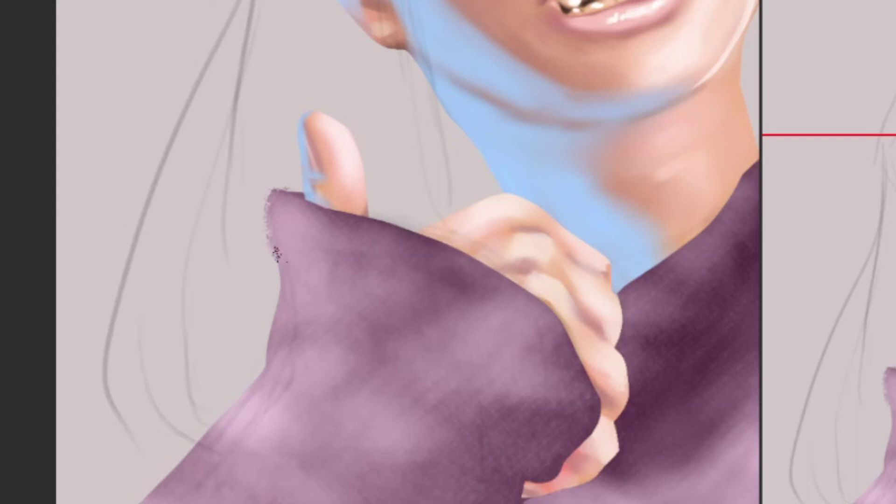
left_click_drag(277, 292, 282, 280)
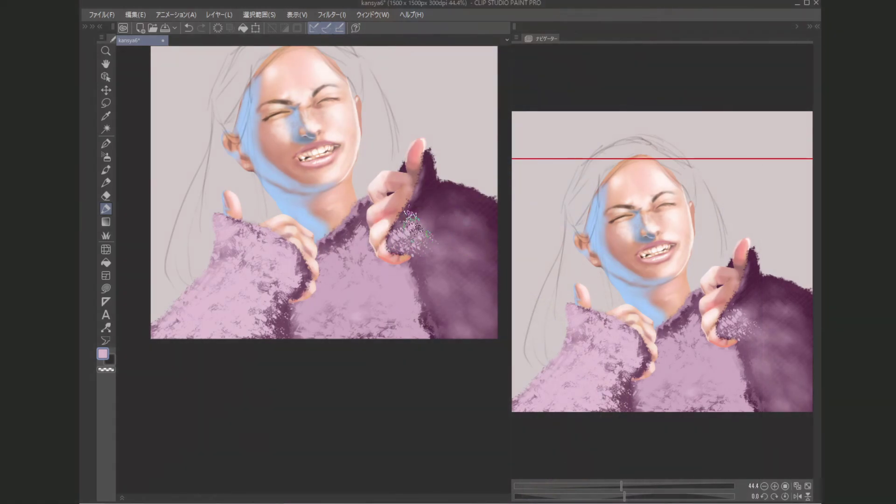
Step: Brush light-pink fur texture over the right sleeve and the dark right sweater area
mouse_move(404, 234)
left_mouse_down()
mouse_move(410, 222)
mouse_move(399, 233)
mouse_move(427, 238)
mouse_move(425, 211)
mouse_move(433, 233)
mouse_move(425, 271)
mouse_move(444, 282)
mouse_move(444, 299)
mouse_move(450, 290)
mouse_move(436, 245)
mouse_move(450, 226)
mouse_move(467, 266)
left_mouse_up()
mouse_move(464, 266)
left_mouse_down()
mouse_move(486, 269)
mouse_move(490, 259)
mouse_move(488, 268)
mouse_move(456, 299)
mouse_move(470, 310)
mouse_move(439, 315)
mouse_move(447, 340)
mouse_move(463, 322)
mouse_move(478, 336)
mouse_move(481, 303)
mouse_move(489, 340)
mouse_move(492, 323)
mouse_move(499, 256)
mouse_move(446, 219)
left_mouse_up()
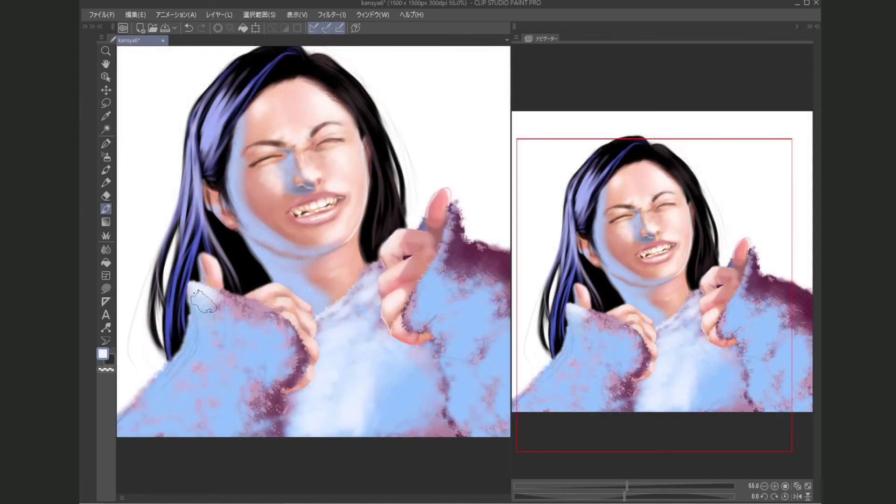
Step: Paint light fluffy highlights along the shoulder and up the left sleeve
mouse_move(188, 309)
left_mouse_down()
mouse_move(186, 299)
mouse_move(173, 357)
mouse_move(185, 352)
mouse_move(145, 375)
mouse_move(129, 422)
mouse_move(173, 383)
mouse_move(163, 397)
left_mouse_up()
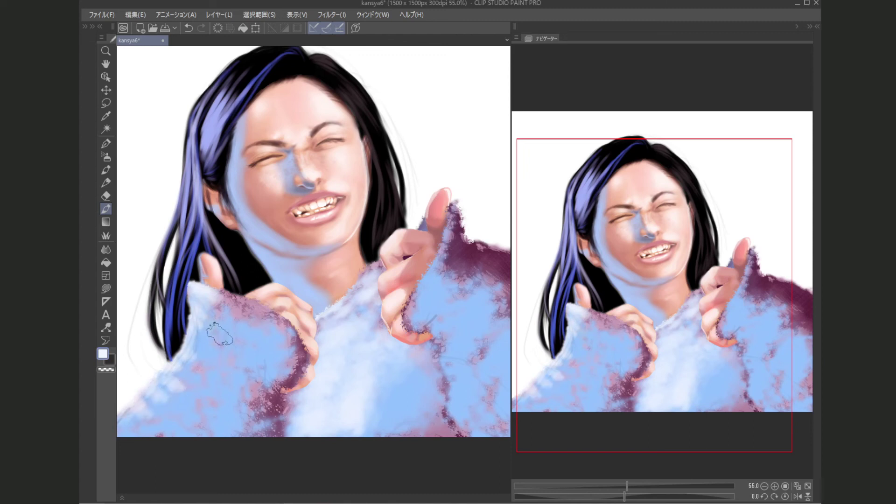
left_click_drag(168, 385, 195, 355)
mouse_move(251, 395)
left_mouse_down()
mouse_move(223, 396)
mouse_move(212, 376)
mouse_move(218, 407)
mouse_move(207, 430)
mouse_move(271, 398)
mouse_move(263, 393)
mouse_move(279, 364)
left_mouse_up()
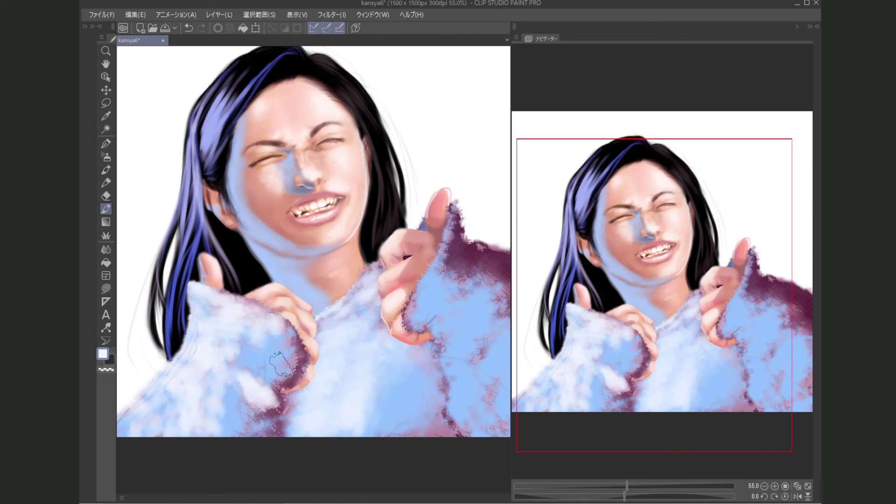
mouse_move(287, 332)
left_mouse_down()
mouse_move(272, 341)
mouse_move(275, 350)
mouse_move(282, 345)
left_mouse_up()
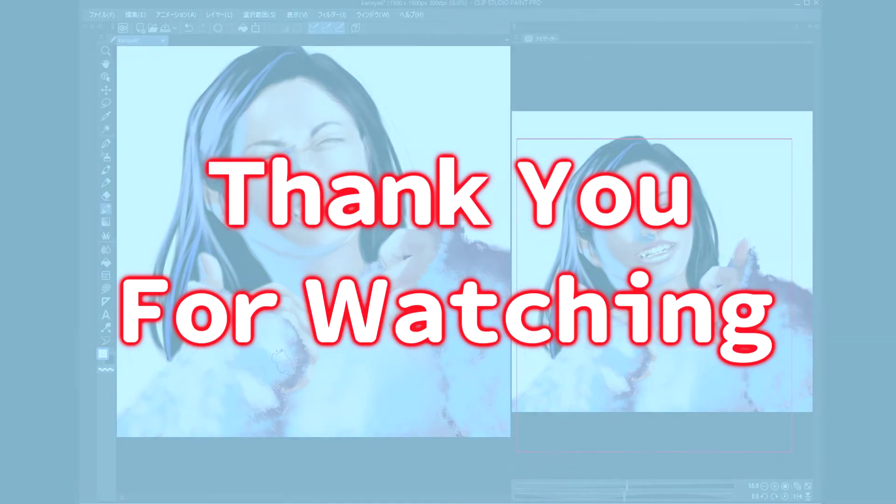